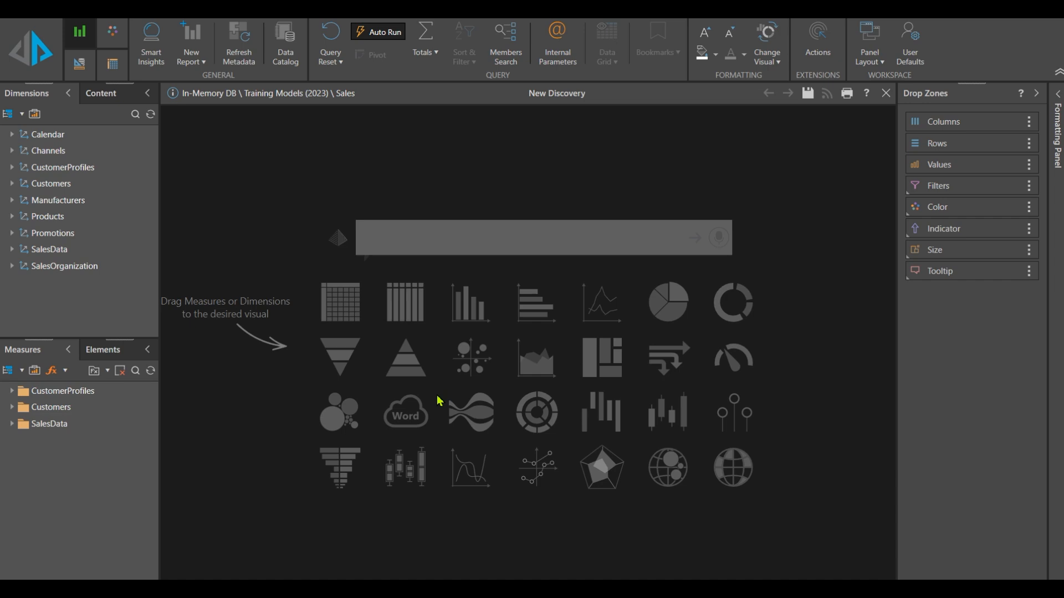
# - Ask the chatbot "Show the sales and quantity by country" to generate a first visual from the Sales model
pyautogui.click(410, 236)
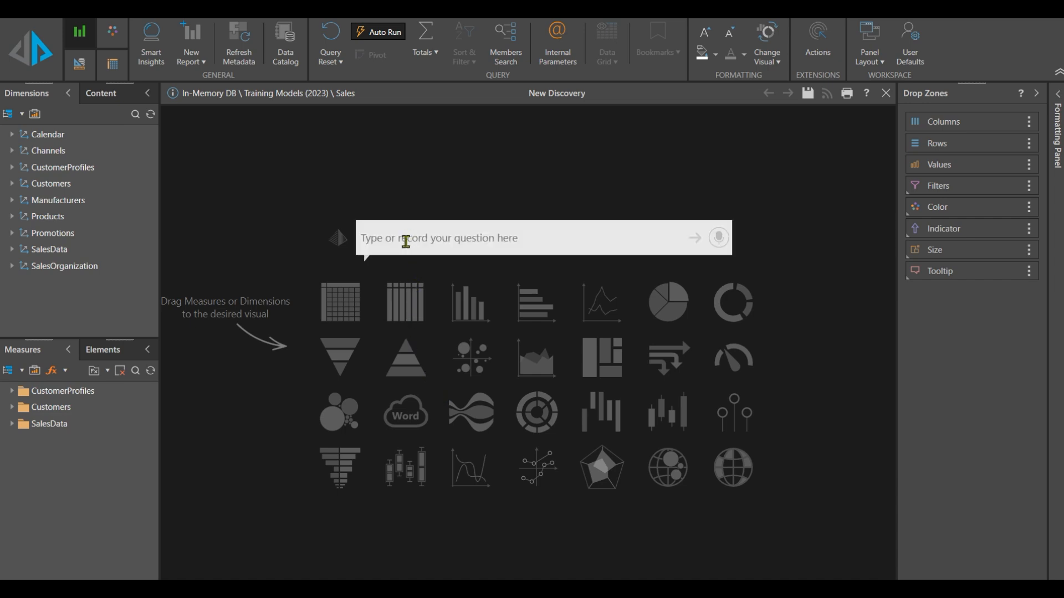
pyautogui.click(405, 241)
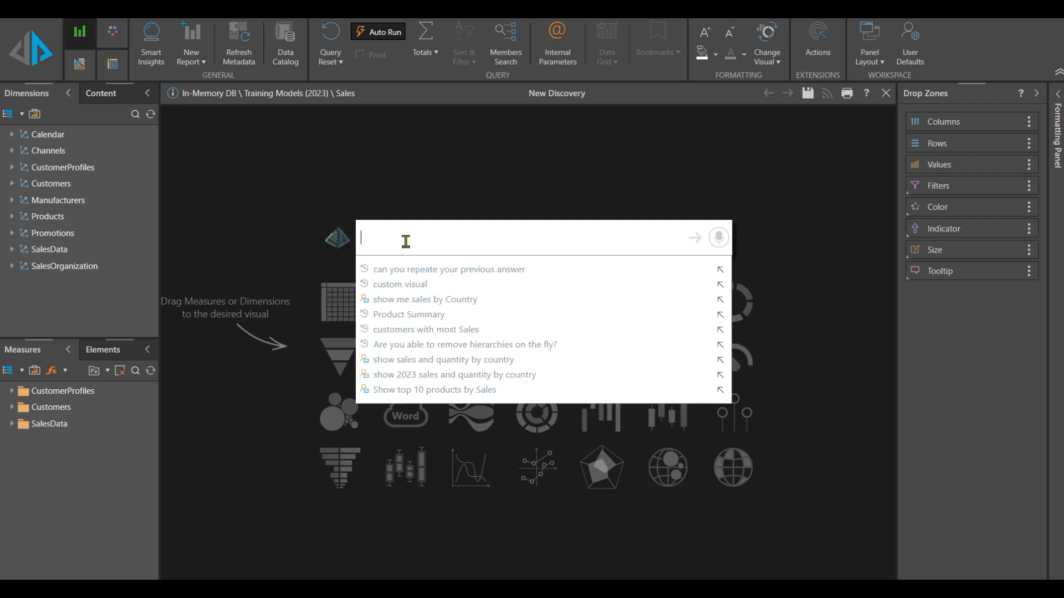
pyautogui.write('Show ')
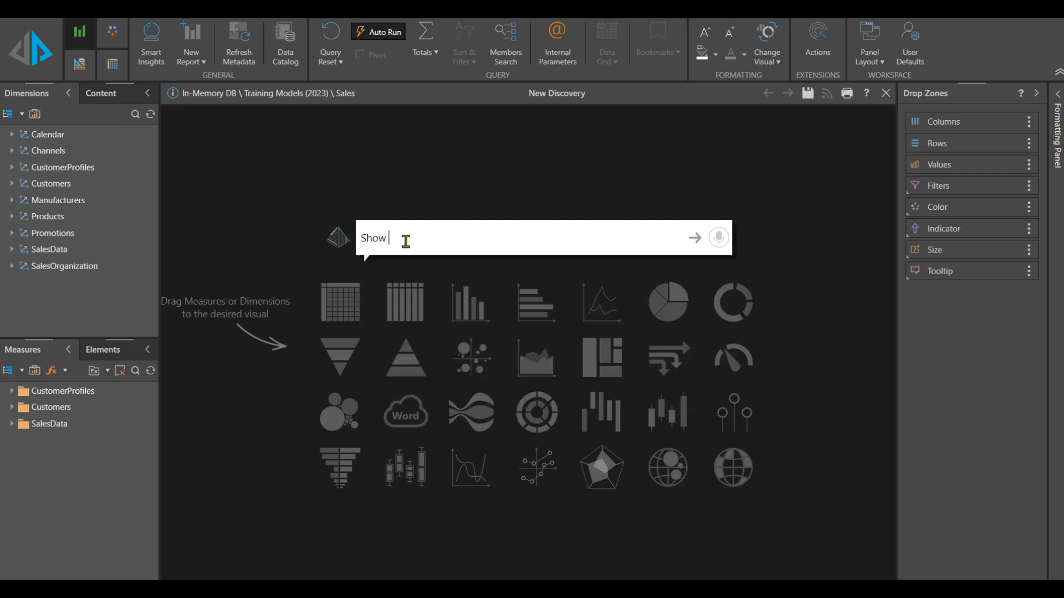
pyautogui.write('the sales and quan')
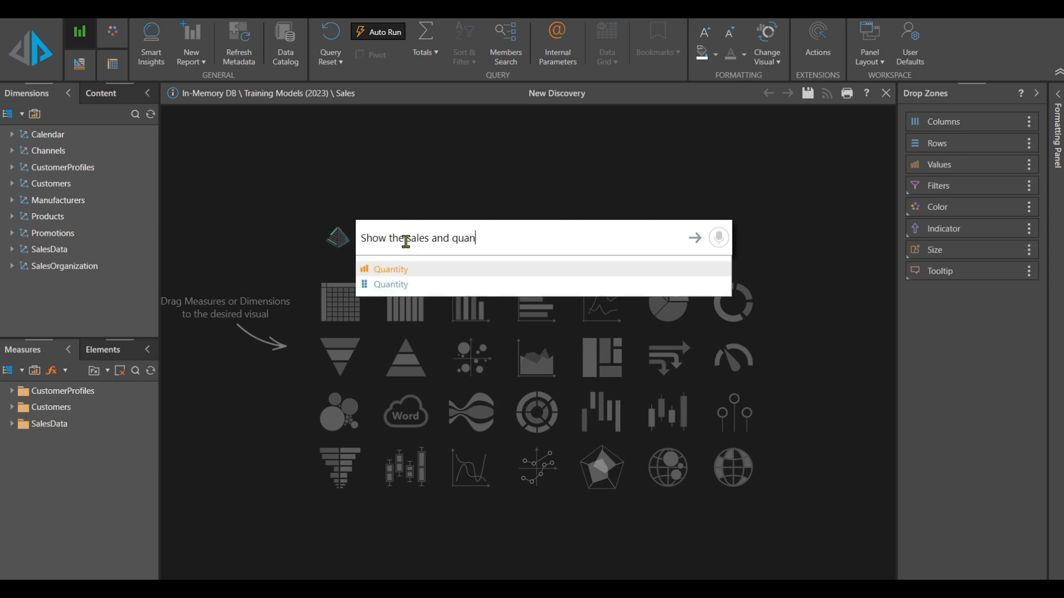
pyautogui.write('tity')
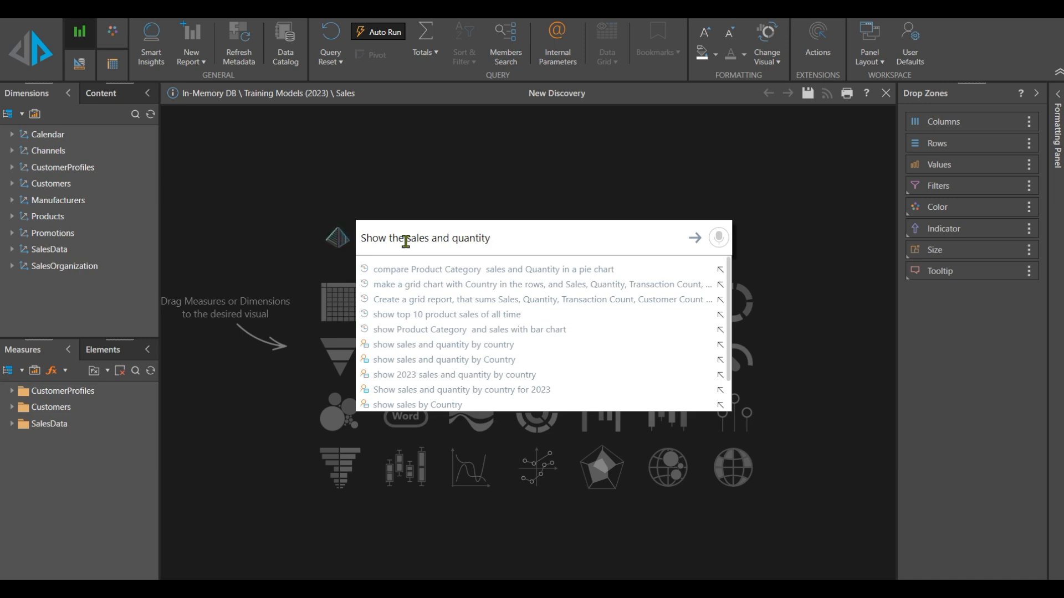
pyautogui.write('by country')
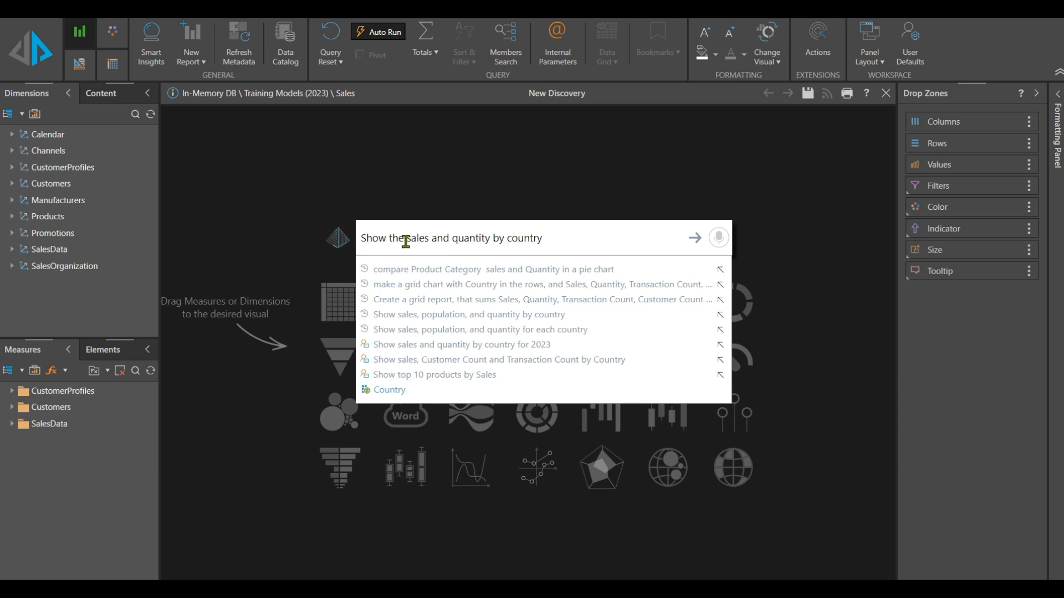
pyautogui.press('Return')
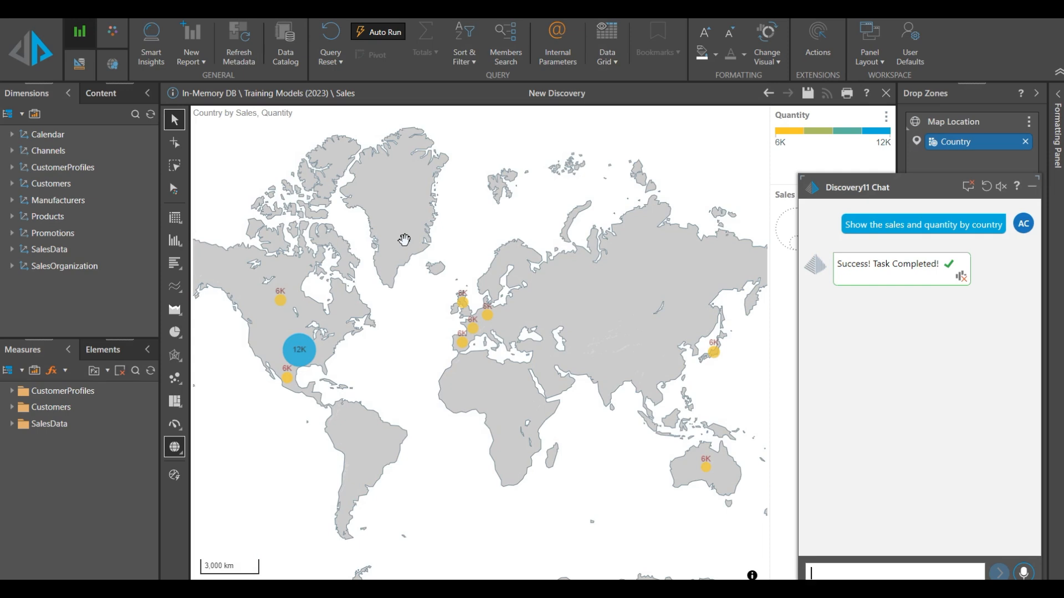
# - Ask the Discovery chat to "show as a matrix grid", turning the country map into a grid
pyautogui.click(1032, 193)
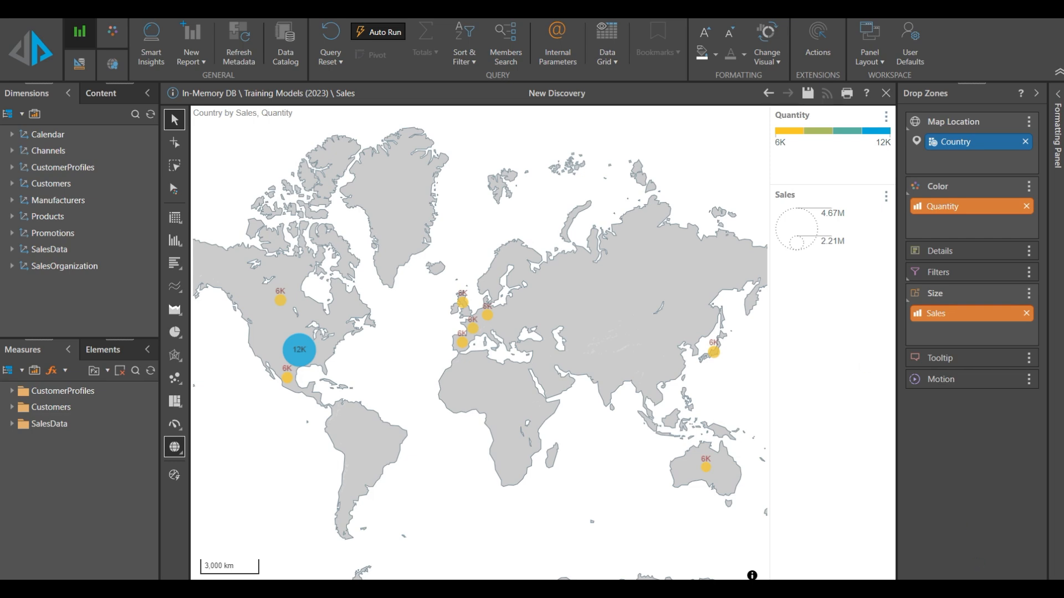
pyautogui.click(942, 585)
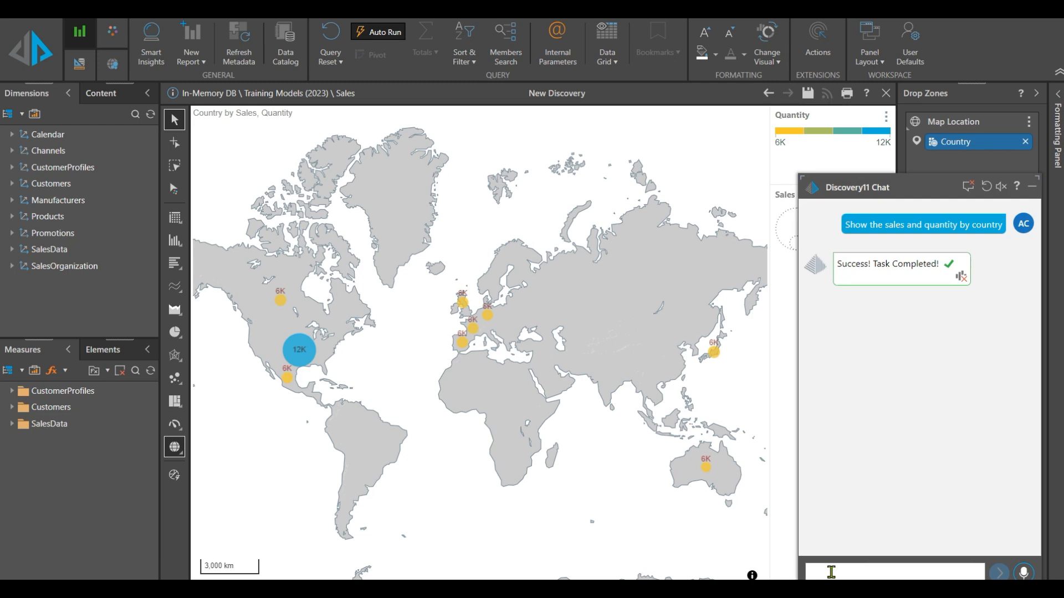
pyautogui.write('show as a matrix gr')
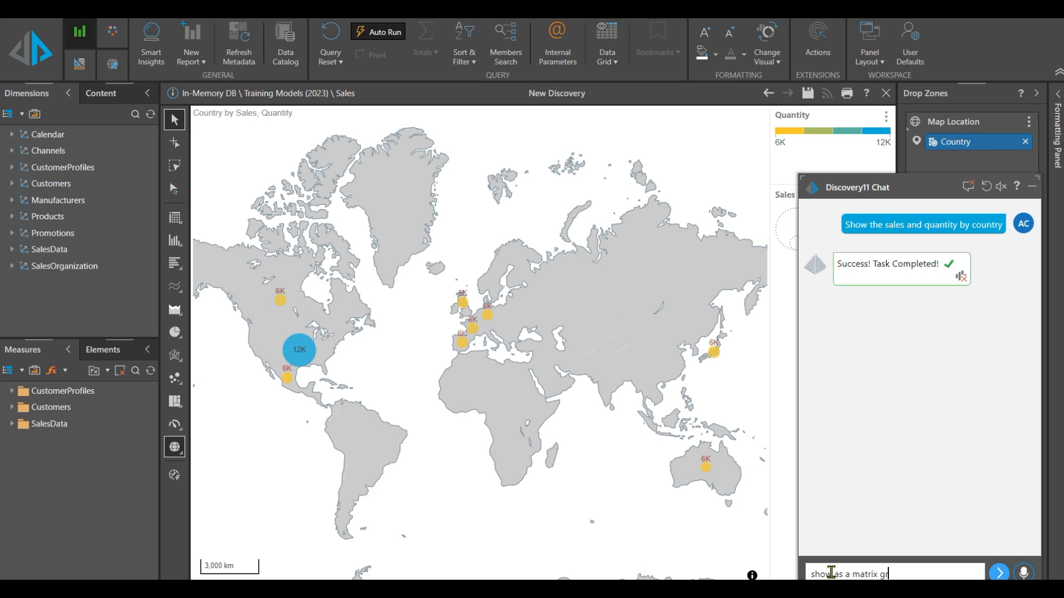
pyautogui.write('id')
pyautogui.press('Return')
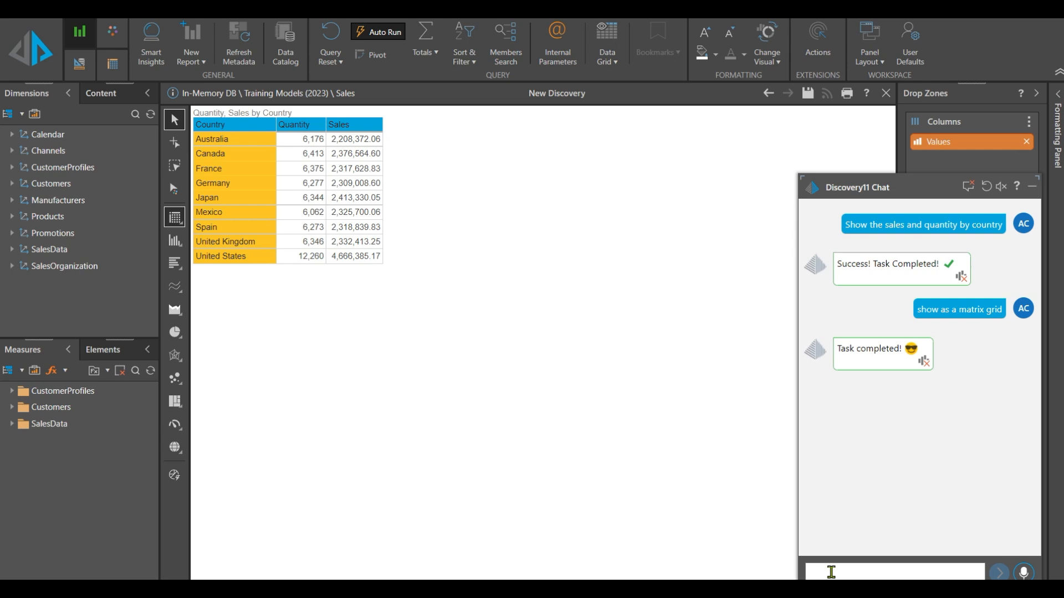
# - Send the chat request "swop Country for Products Hierarchy", using the suggested Country and Products Hierarchy elements
pyautogui.write('swop Coun')
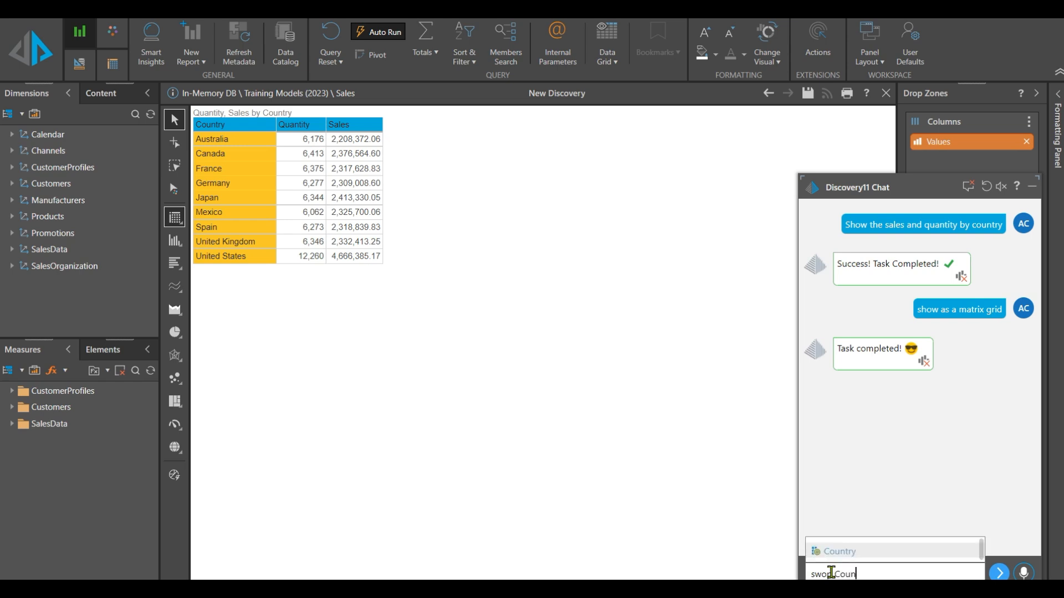
pyautogui.write('rtu')
pyautogui.press('BackSpace')
pyautogui.press('BackSpace')
pyautogui.press('BackSpace')
pyautogui.press('BackSpace')
pyautogui.click(839, 553)
pyautogui.write('for produ')
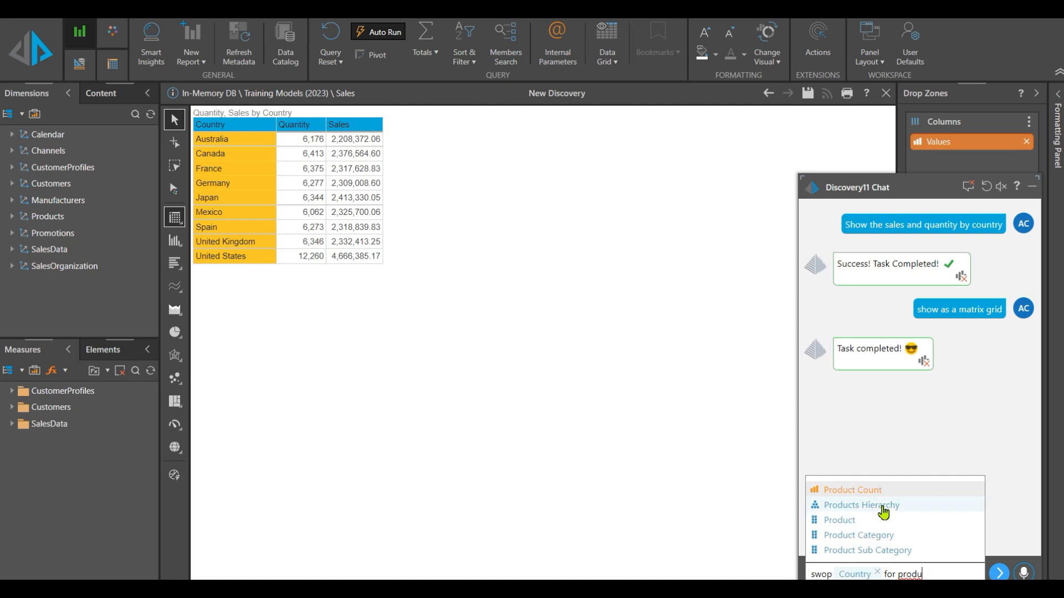
pyautogui.click(883, 507)
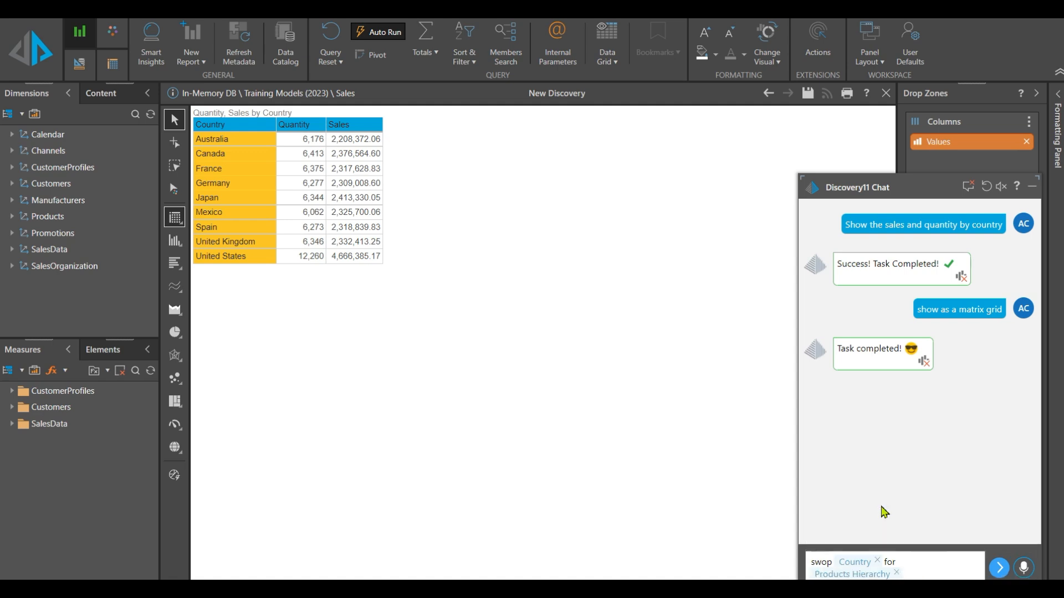
pyautogui.click(1000, 569)
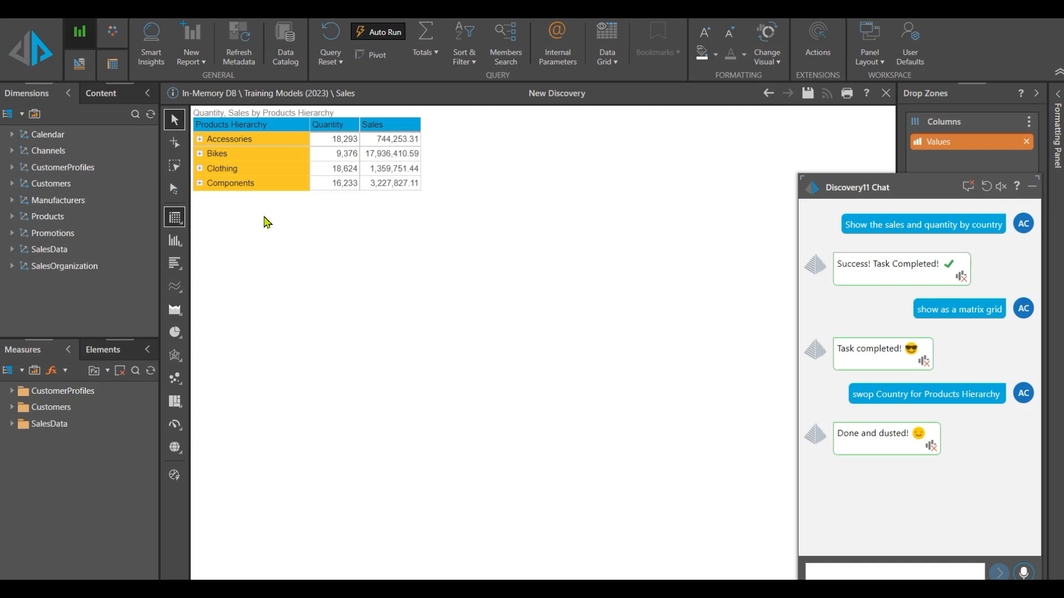
# - Expand Bikes and its Road Bikes subcategory in the grid to inspect the product rows, and collapse both again
pyautogui.click(199, 155)
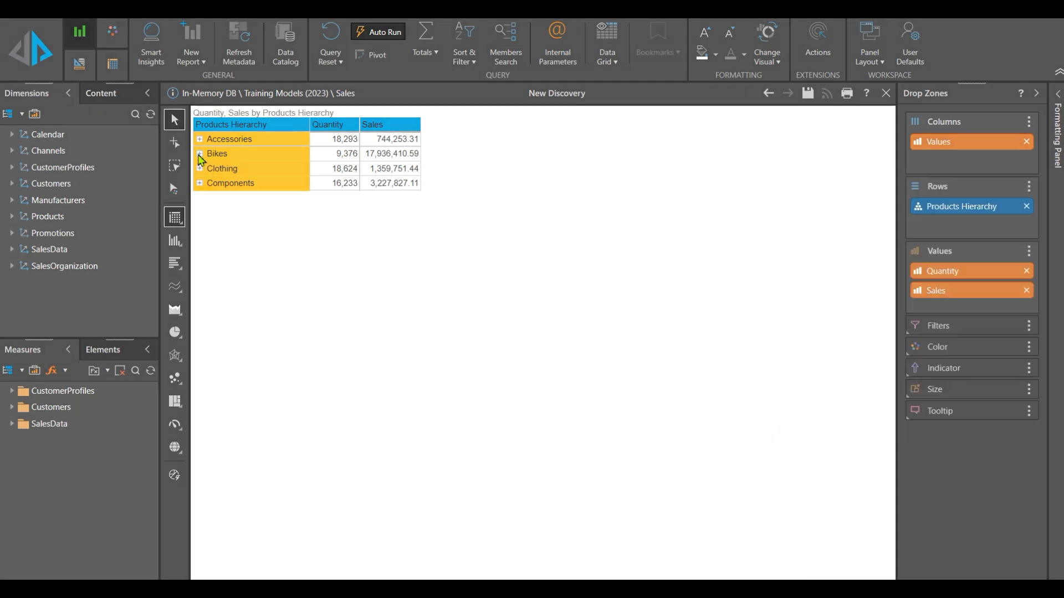
pyautogui.click(200, 155)
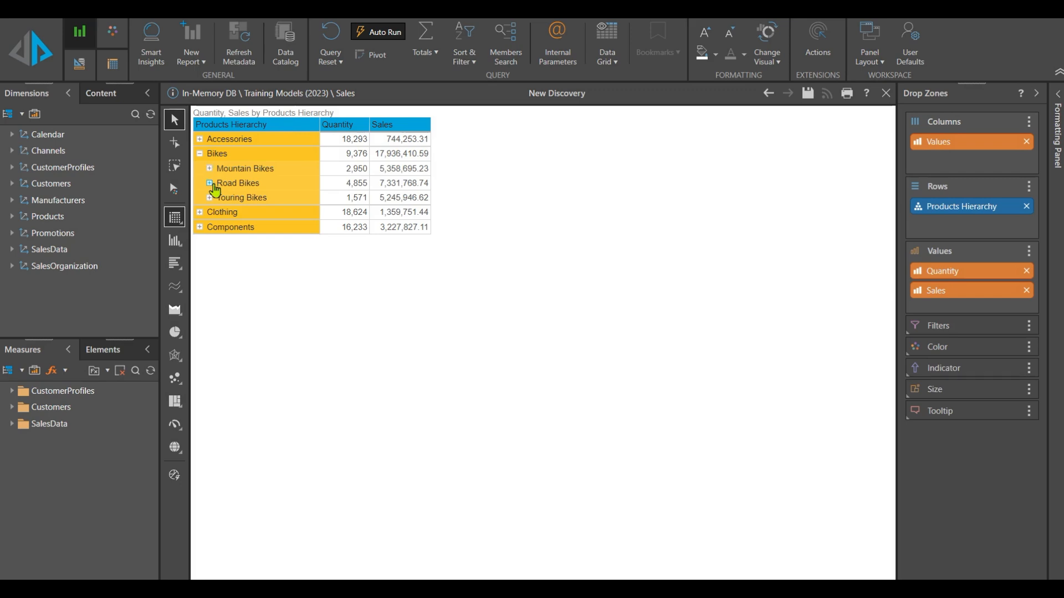
pyautogui.click(209, 184)
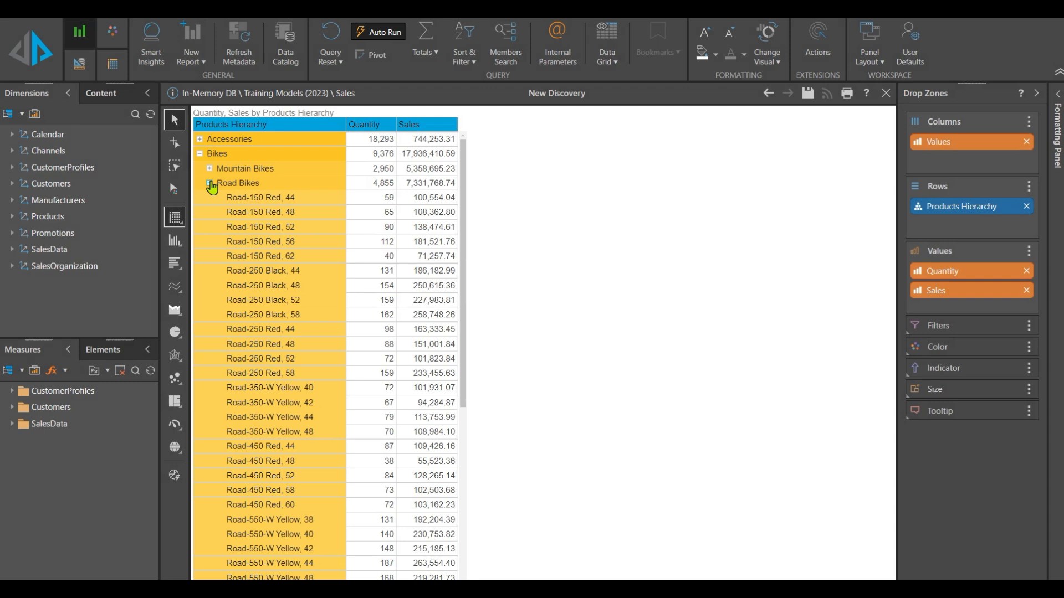
pyautogui.click(210, 183)
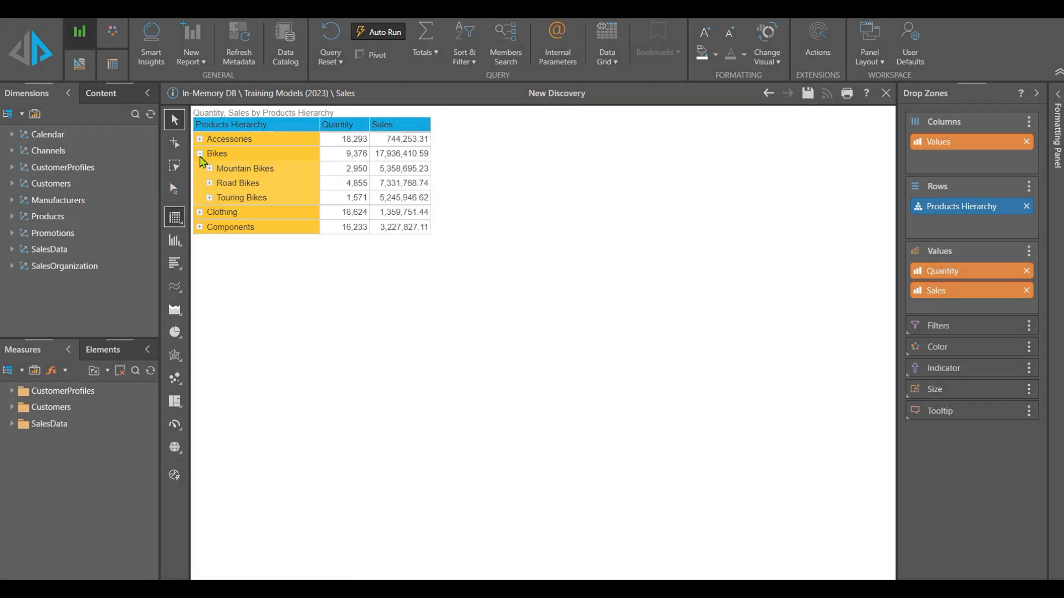
pyautogui.click(200, 154)
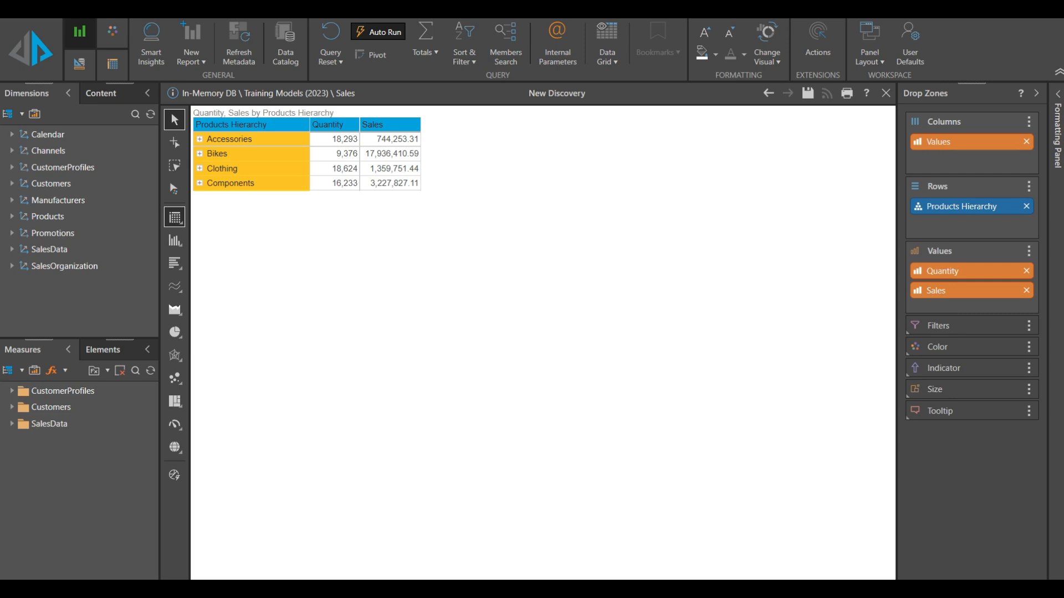
# - Send the chat request "add Date year to the the columns", using the suggested Date year element
pyautogui.click(992, 588)
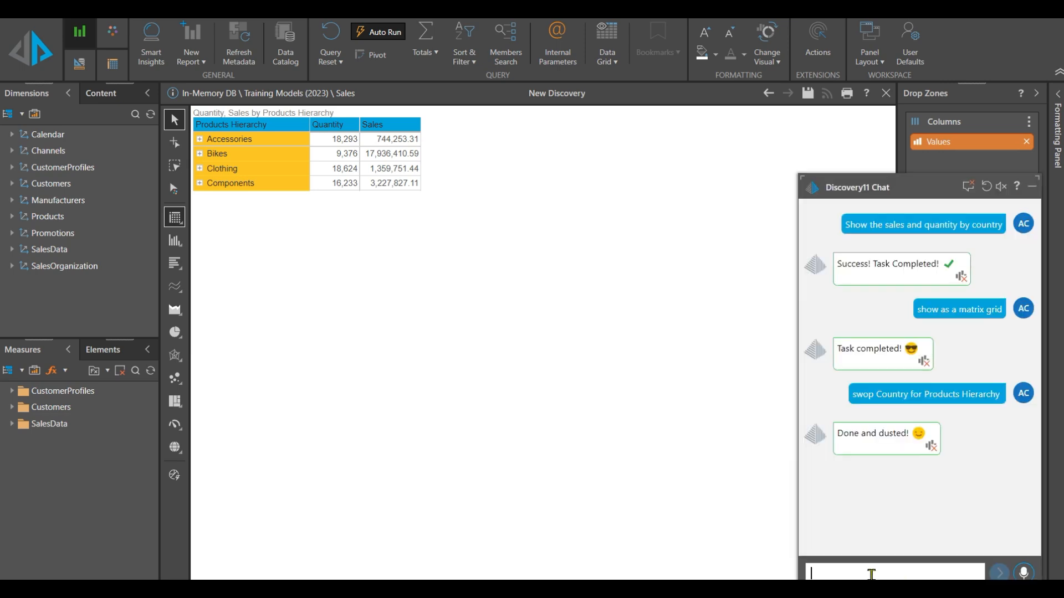
pyautogui.write('add date ')
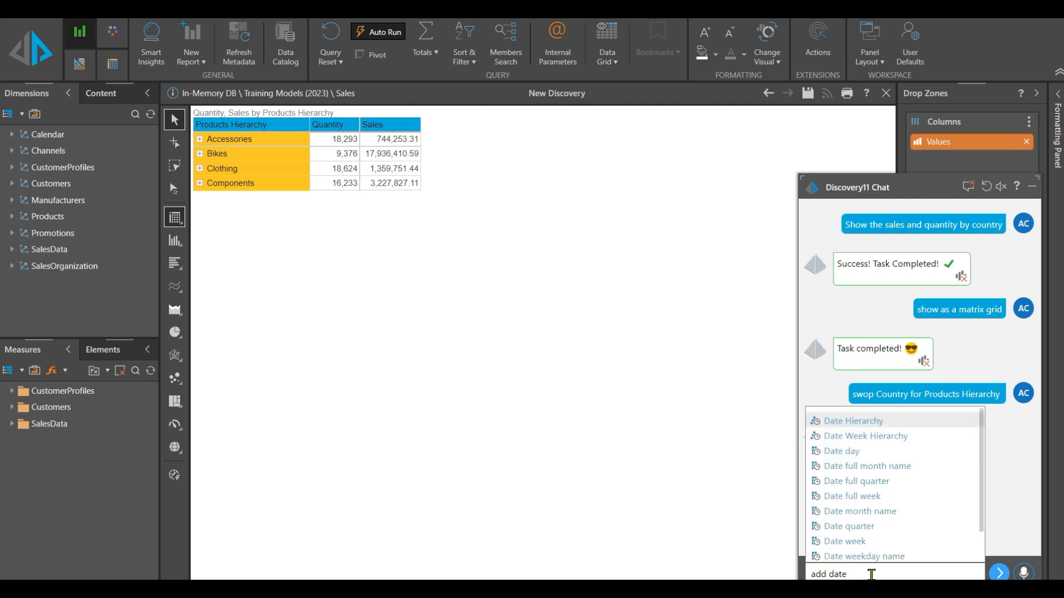
pyautogui.write('year')
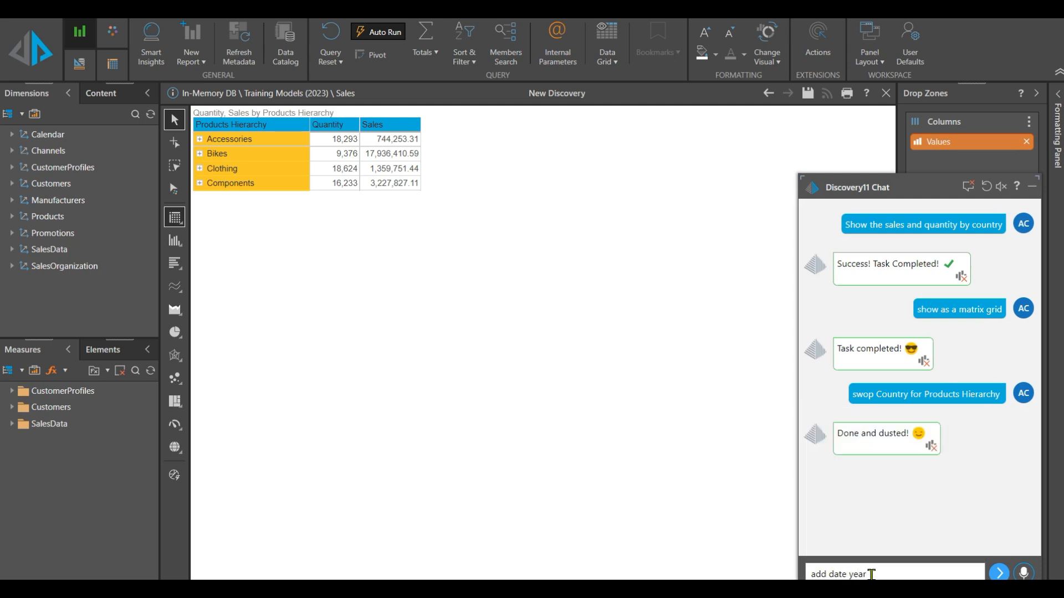
pyautogui.press('BackSpace')
pyautogui.press('BackSpace')
pyautogui.press('BackSpace')
pyautogui.press('BackSpace')
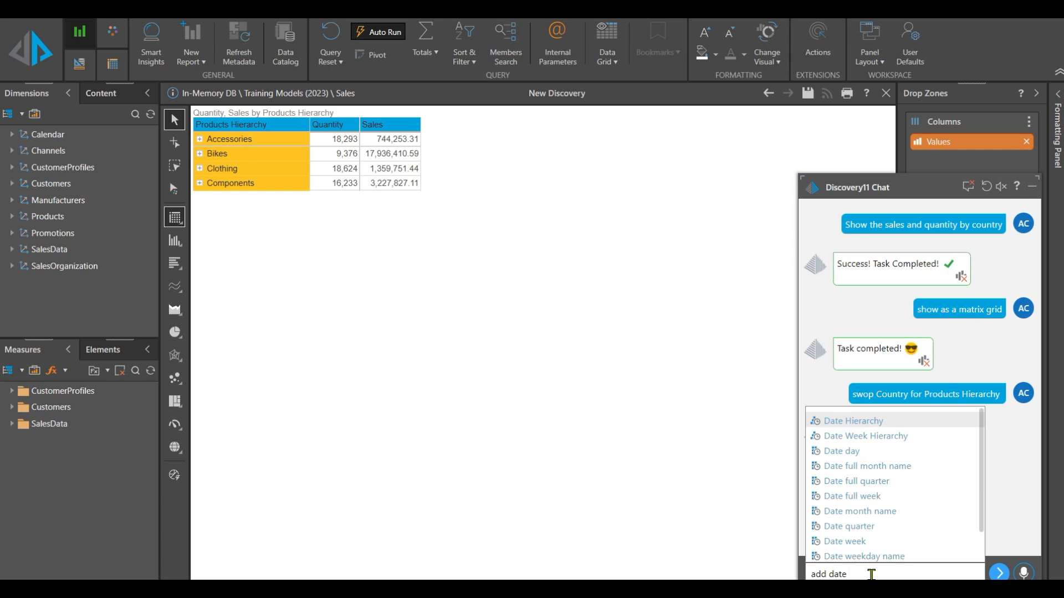
pyautogui.moveTo(981, 512); pyautogui.dragTo(986, 551)
pyautogui.click(842, 546)
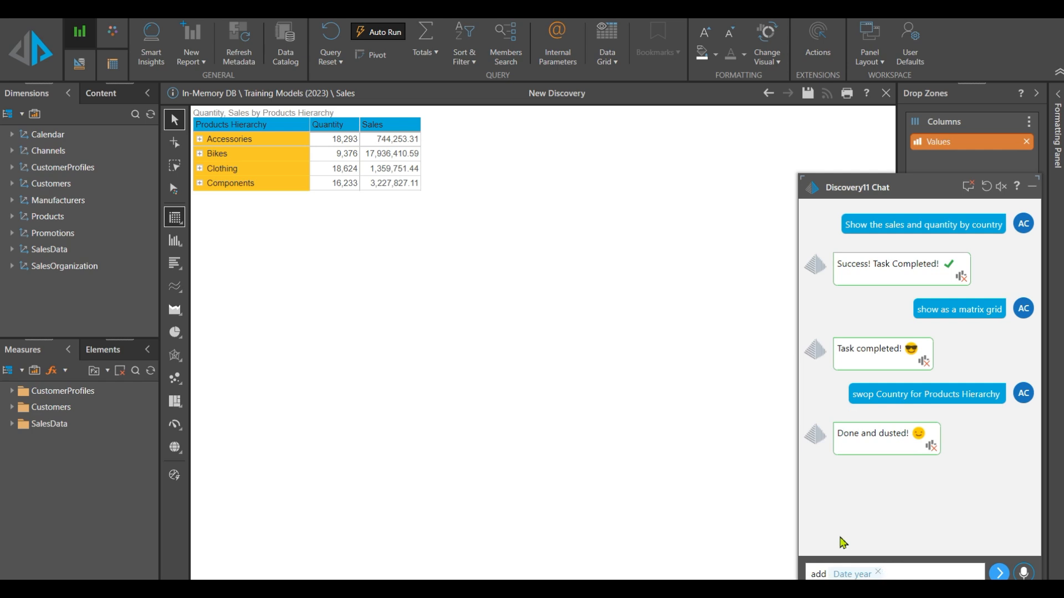
pyautogui.write('to the the columns')
pyautogui.click(1000, 574)
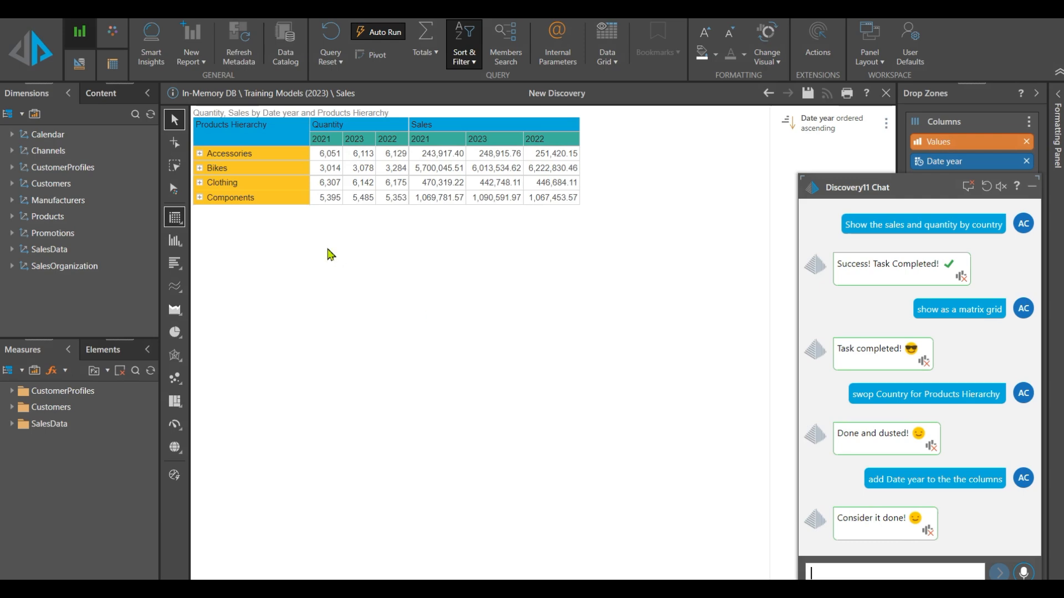
# - Expand Bikes and Mountain Bikes to examine the yearly quantity and sales per product, and collapse both levels again
pyautogui.click(200, 168)
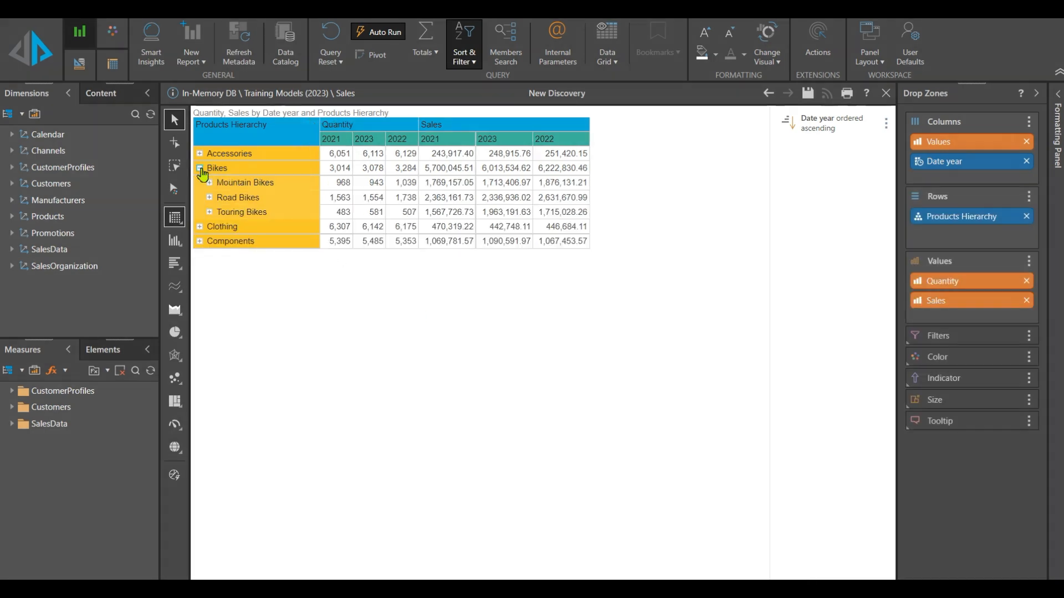
pyautogui.click(210, 183)
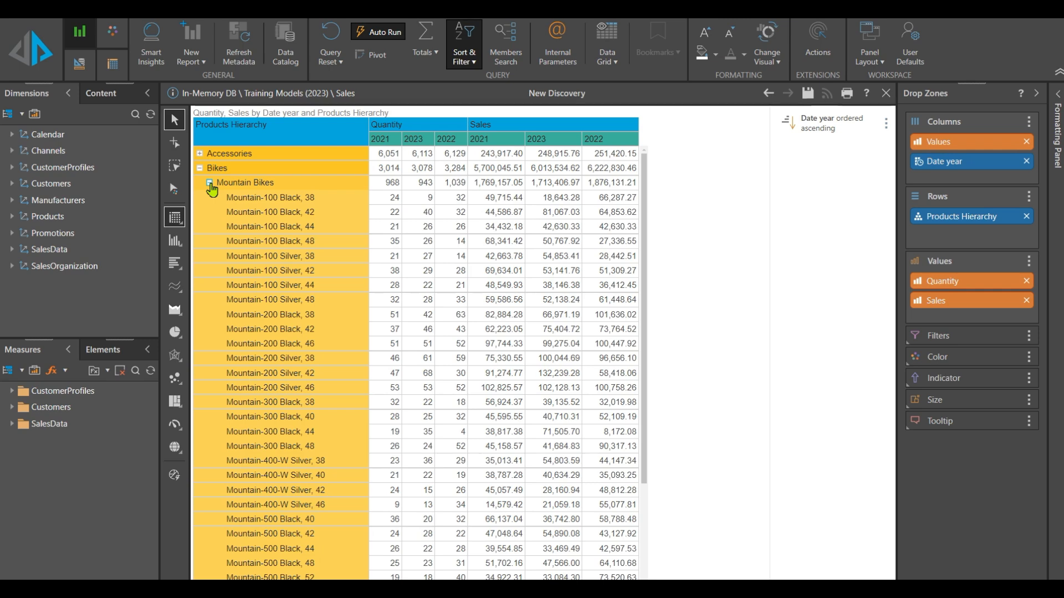
pyautogui.click(210, 183)
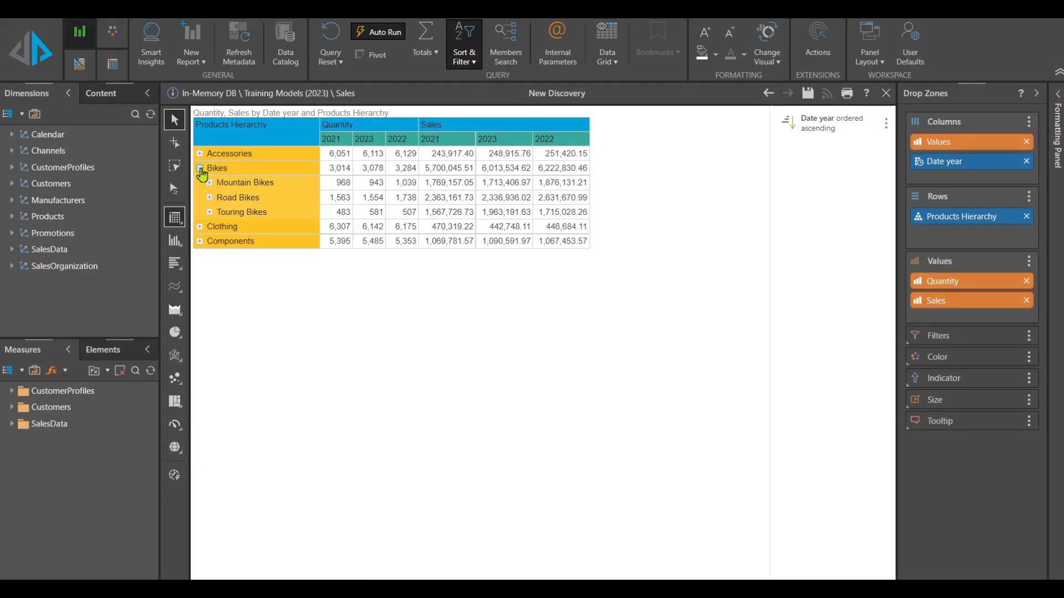
pyautogui.click(200, 169)
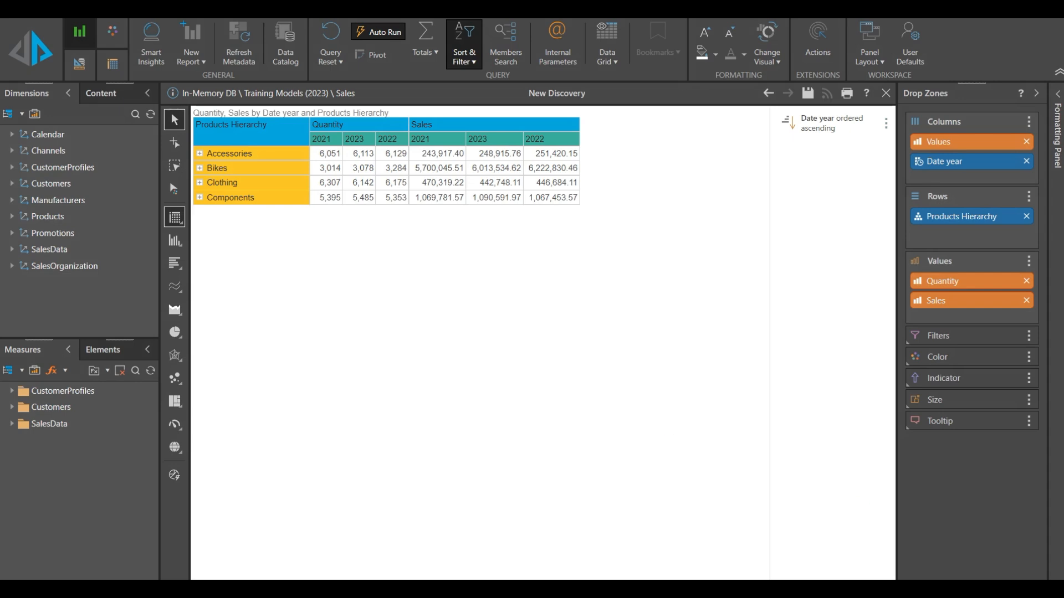
# - Send the chat request "add Date year as a drop down filter", using the suggested Date year element
pyautogui.click(1030, 589)
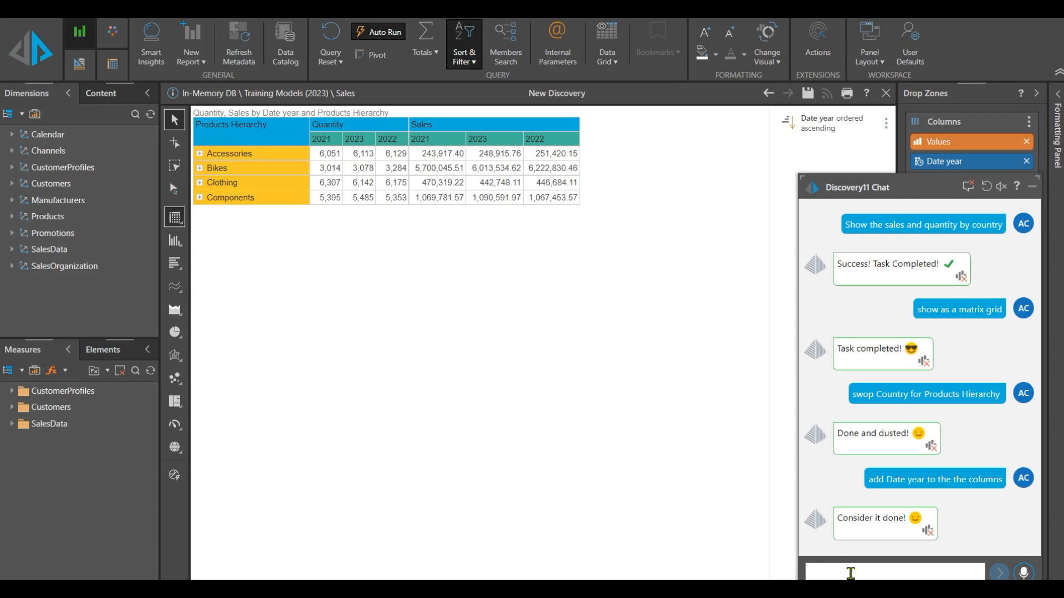
pyautogui.write('a')
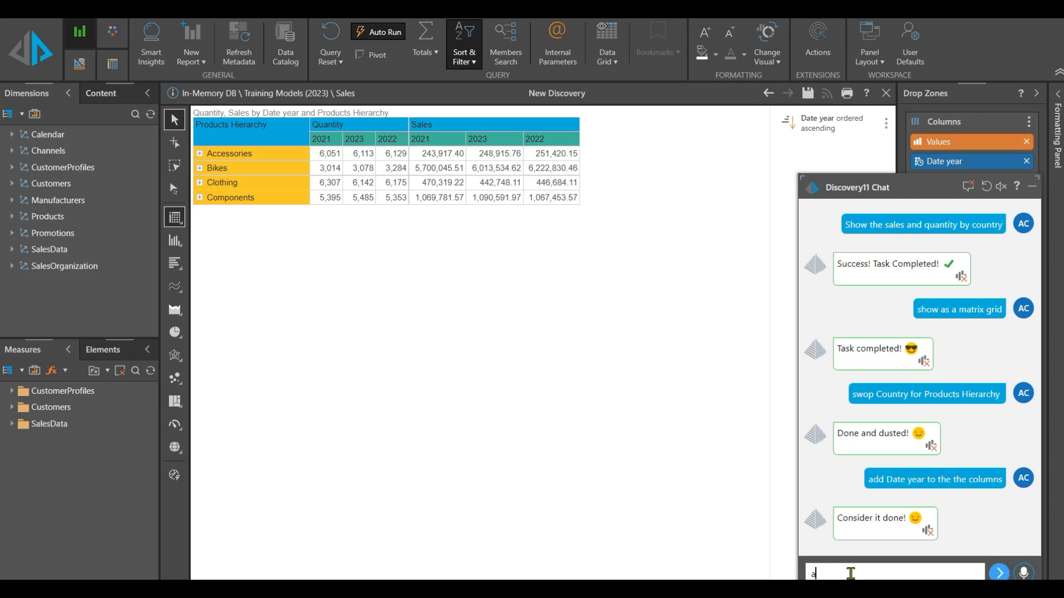
pyautogui.write('dd dt')
pyautogui.write('a')
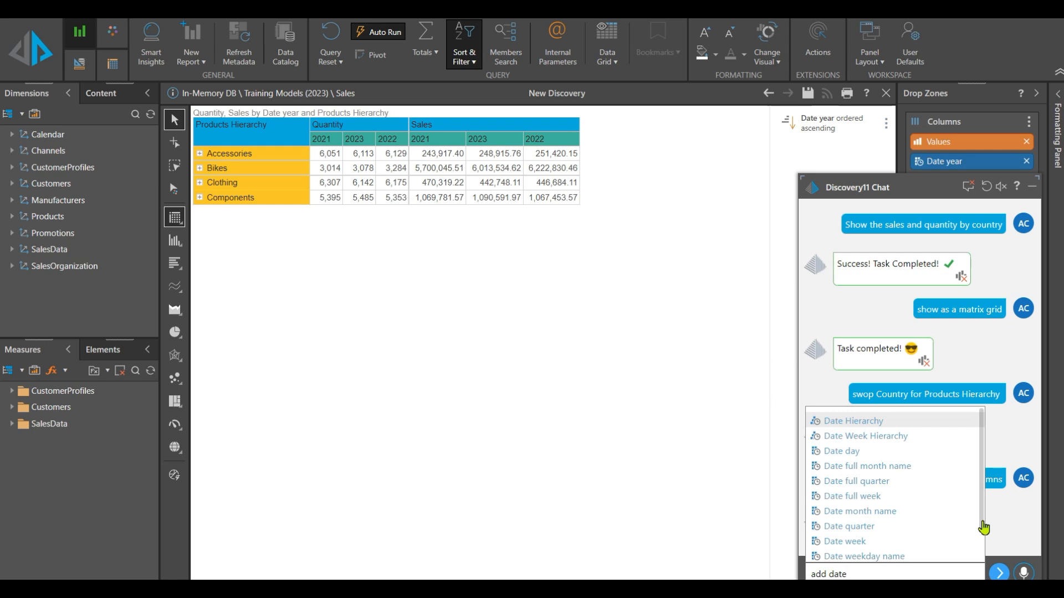
pyautogui.scroll(-1, 984, 539)
pyautogui.scroll(-1, 984, 539)
pyautogui.click(872, 550)
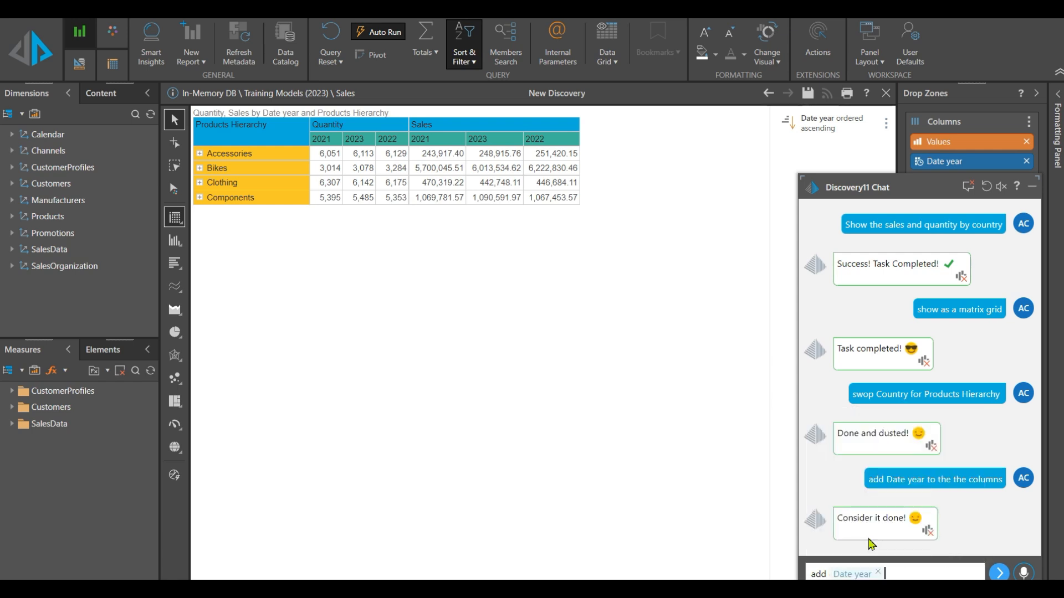
pyautogui.write('as a drop down filter')
pyautogui.press('Return')
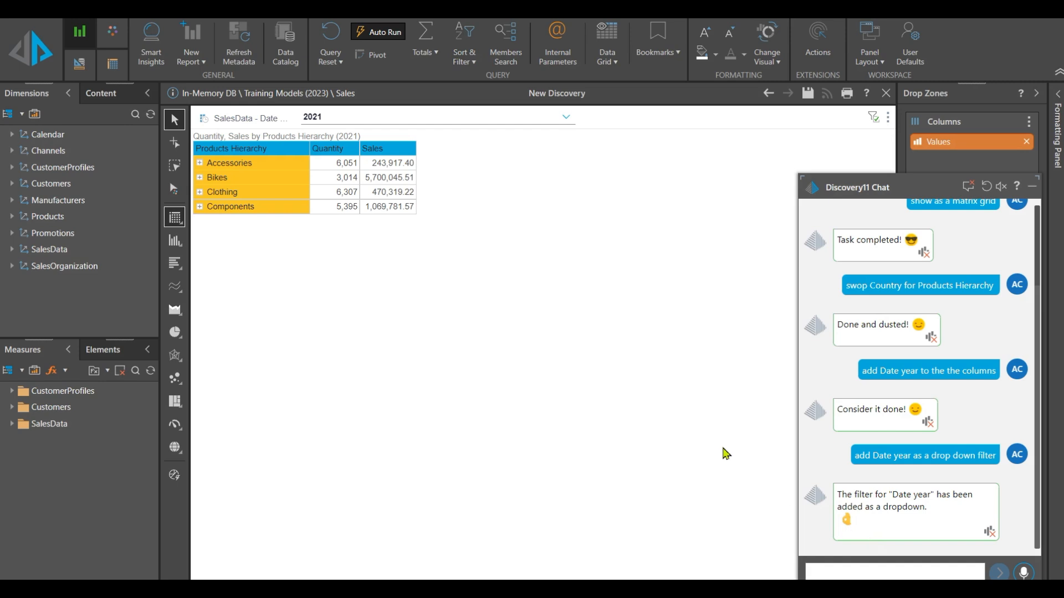
# - Set the Date year filter to 2022 and expand Bikes in the grid to show its subcategories
pyautogui.click(567, 119)
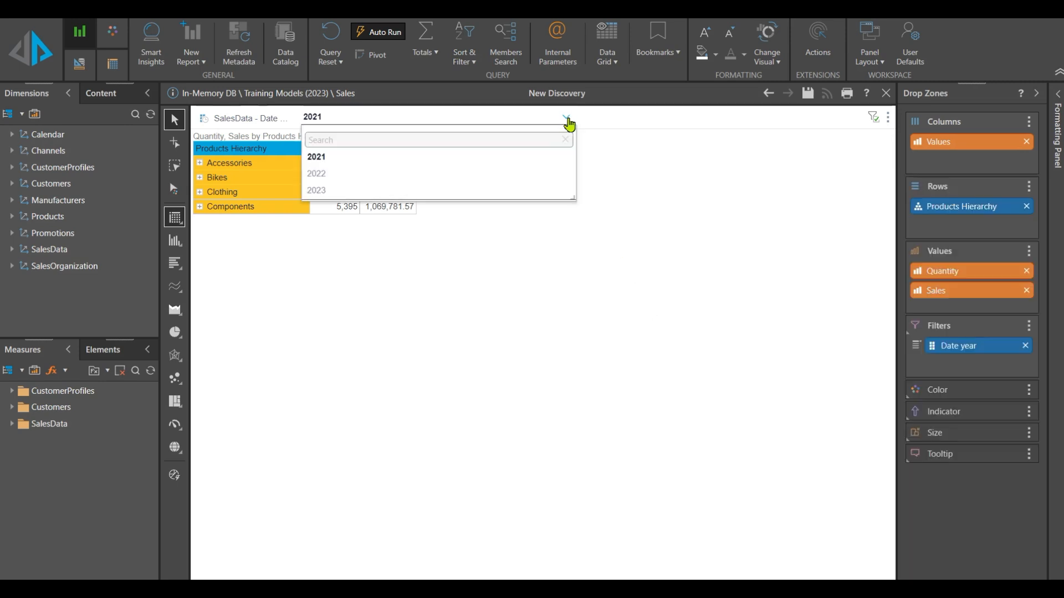
pyautogui.click(465, 178)
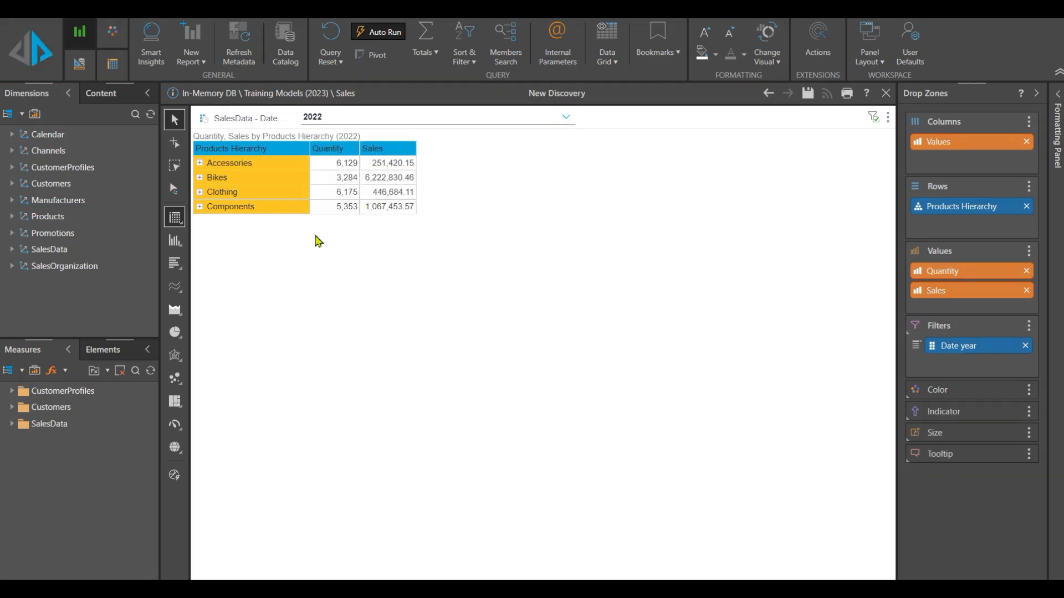
pyautogui.click(200, 178)
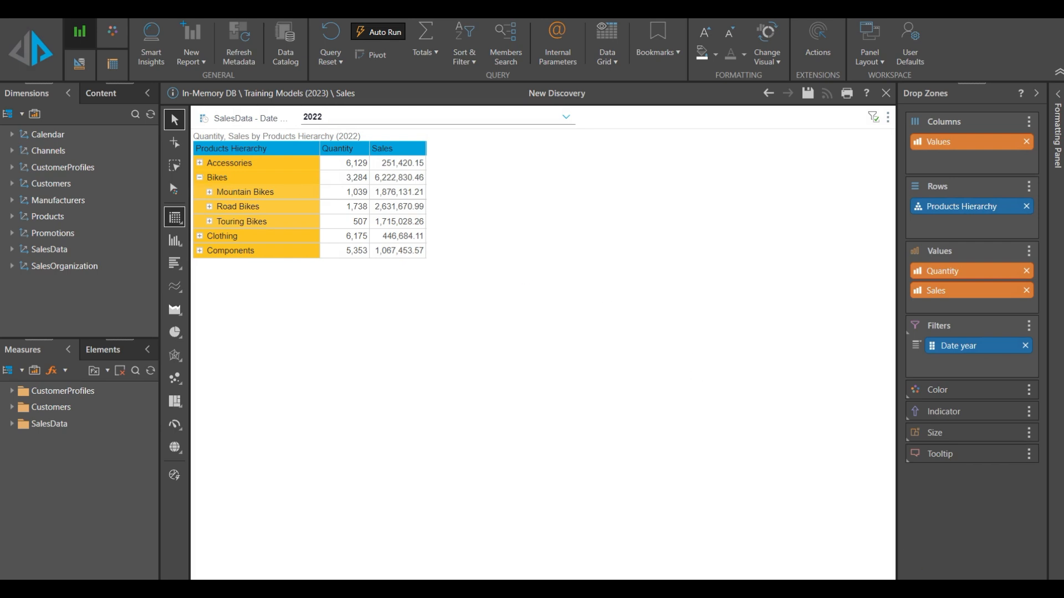
# - Reopen the chat and send the voice request "Please add country as a drop-down filter."
pyautogui.click(1025, 587)
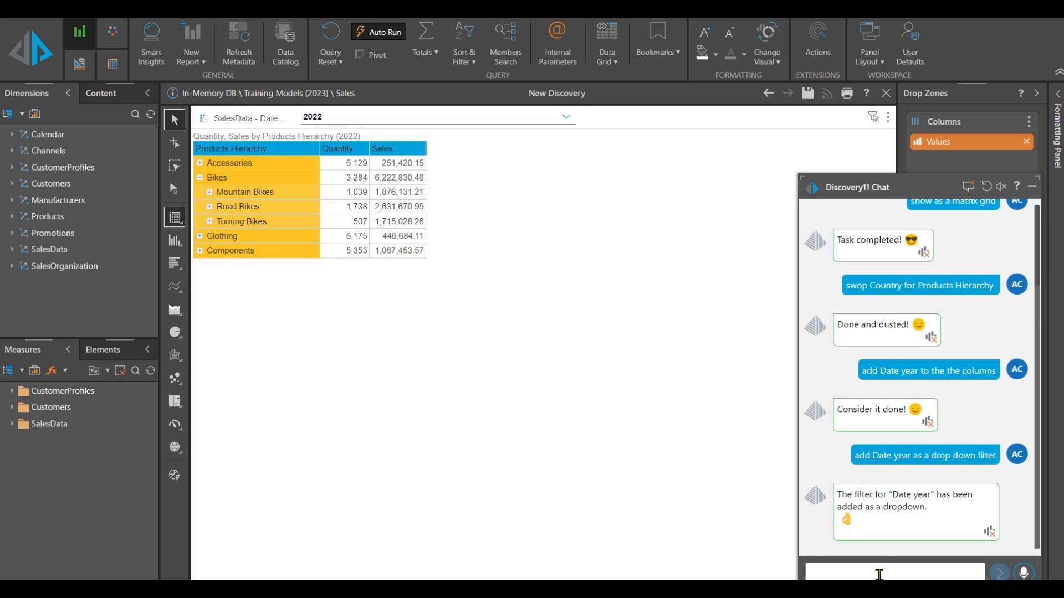
pyautogui.click(1025, 572)
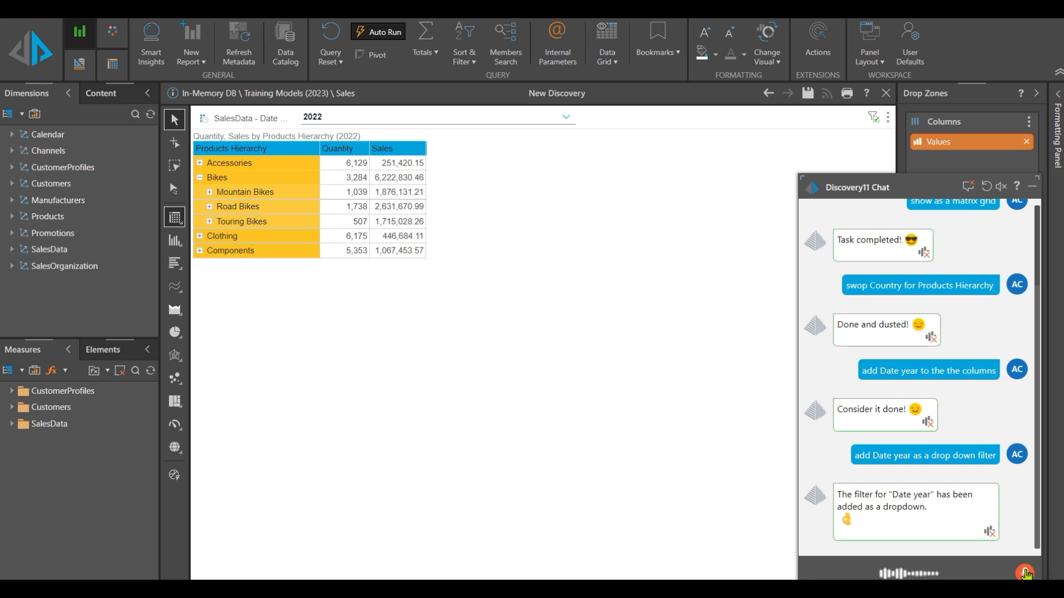
pyautogui.click(1025, 574)
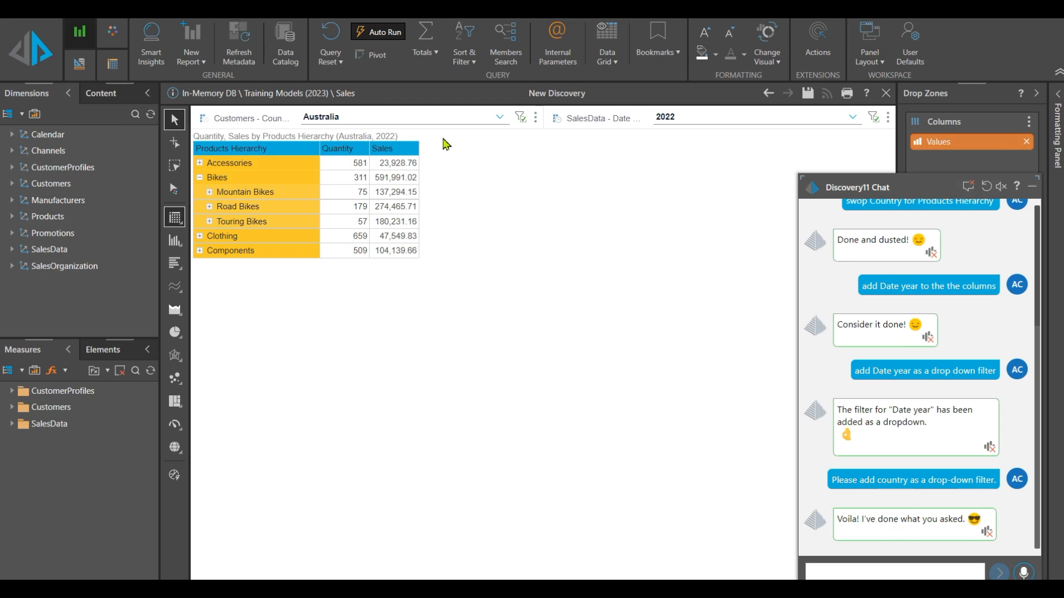
# - Look through the Country filter's choices without changing it, and expand Mountain Bikes to inspect its product rows, collapsing it again
pyautogui.click(500, 117)
pyautogui.click(500, 120)
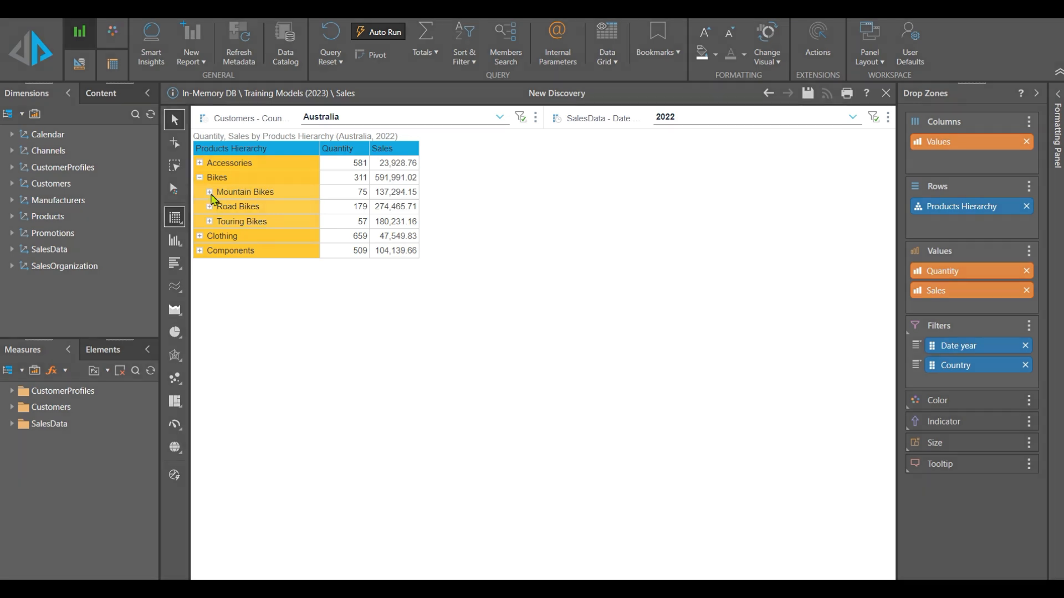
pyautogui.click(209, 192)
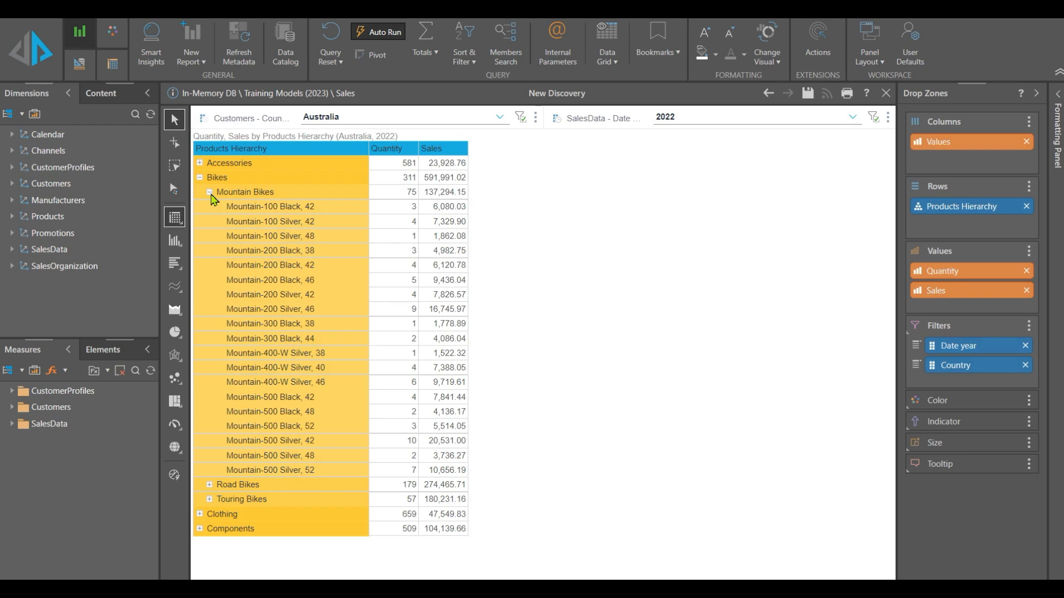
pyautogui.click(209, 192)
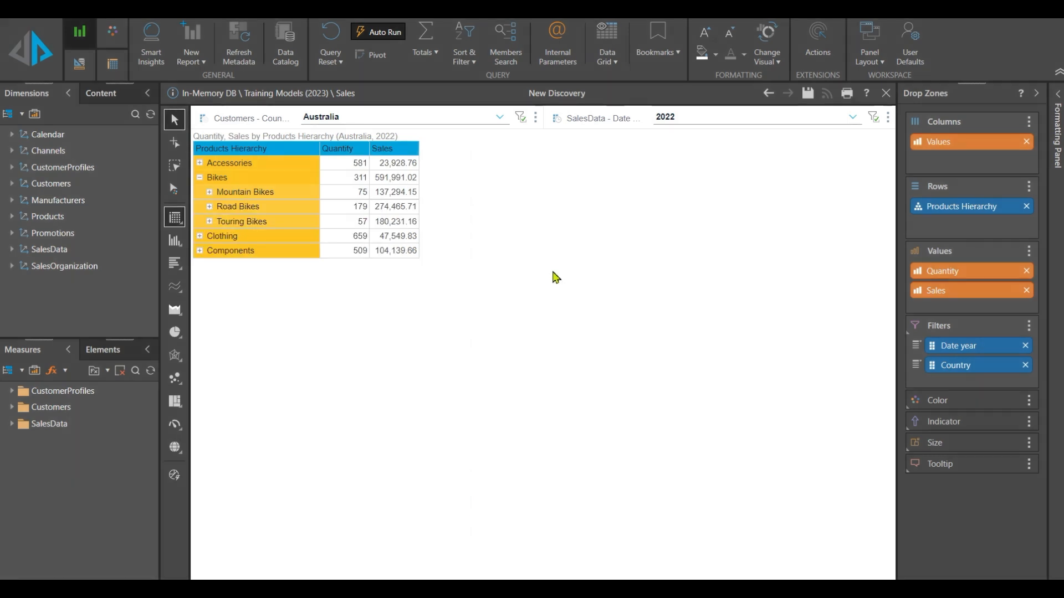